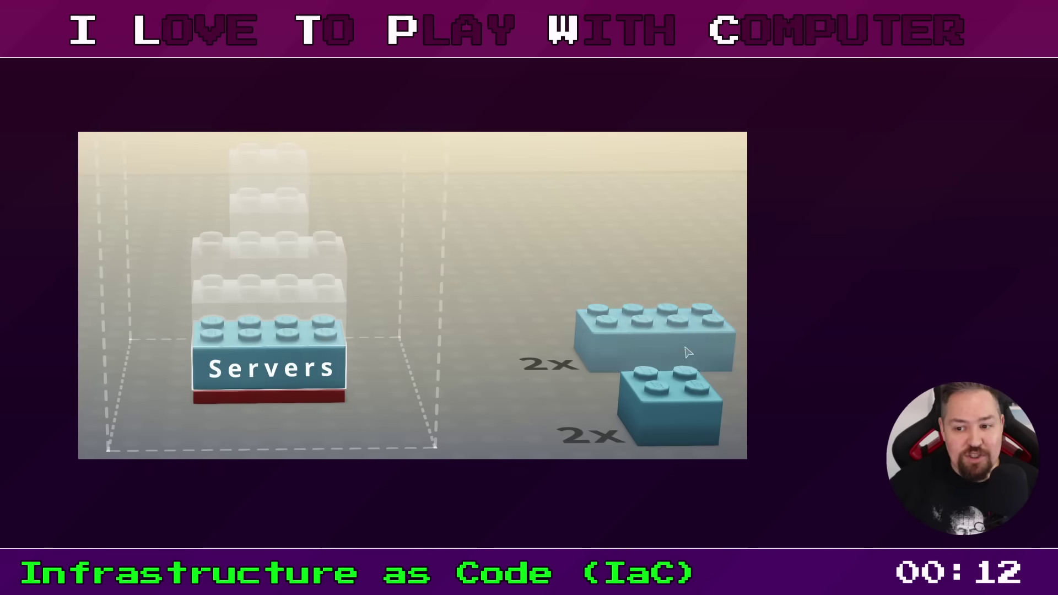
{"action": "left_click", "coordinate": [662, 337]}
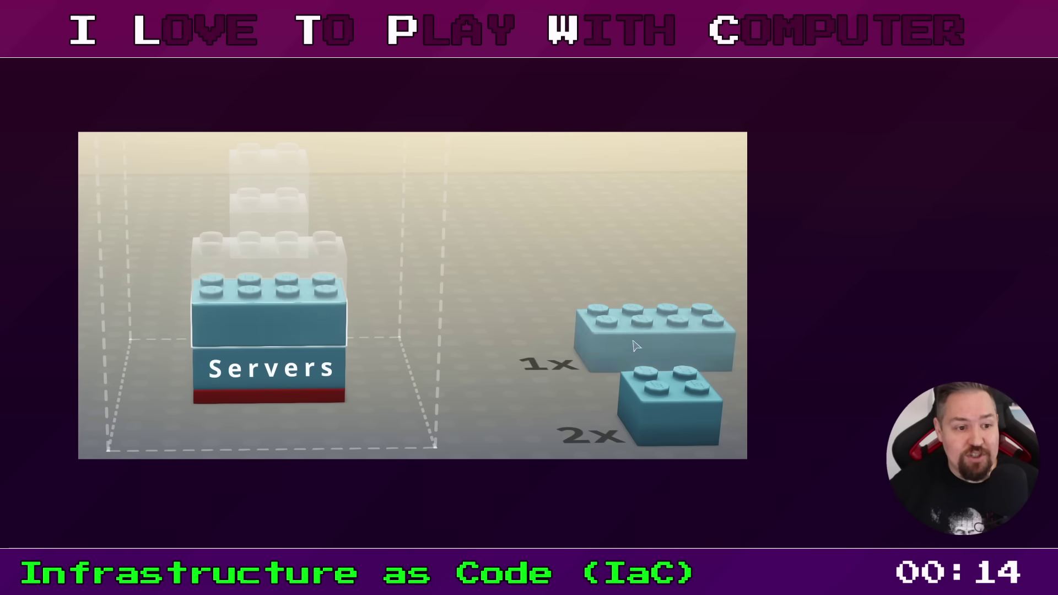
{"action": "left_click", "coordinate": [645, 337]}
{"action": "left_click", "coordinate": [687, 405]}
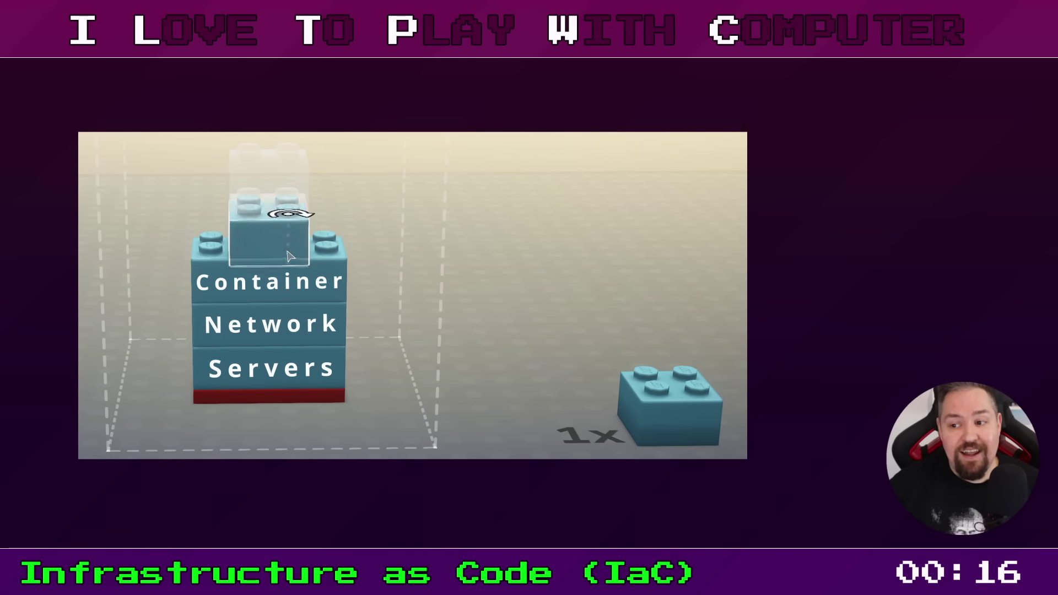
{"action": "left_click", "coordinate": [629, 390]}
{"action": "left_click", "coordinate": [281, 207]}
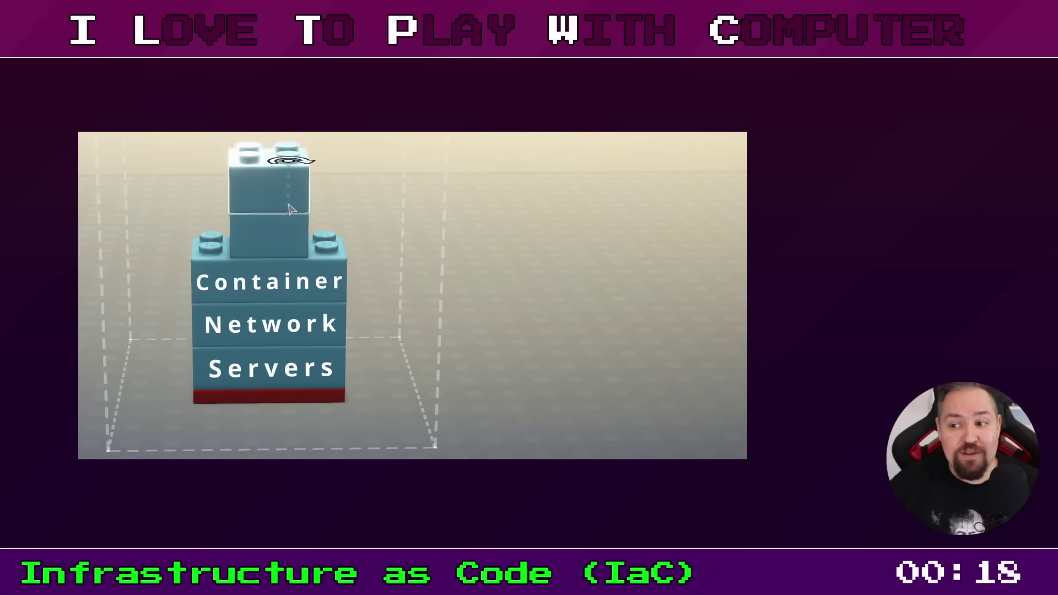